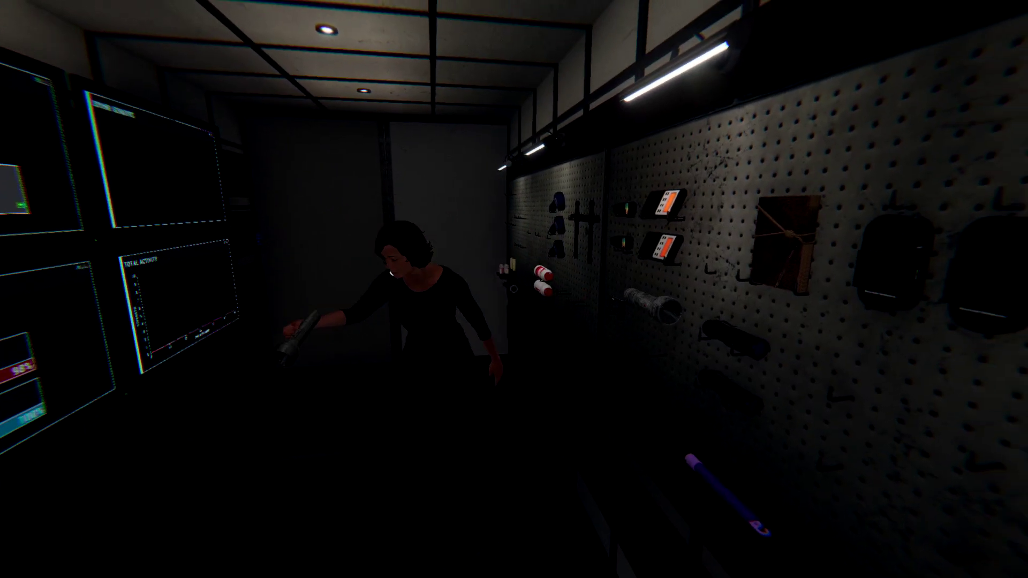
Step: Walk forward inside the van until the pegboard equipment wall is in front
{"action": "key", "text": "w"}
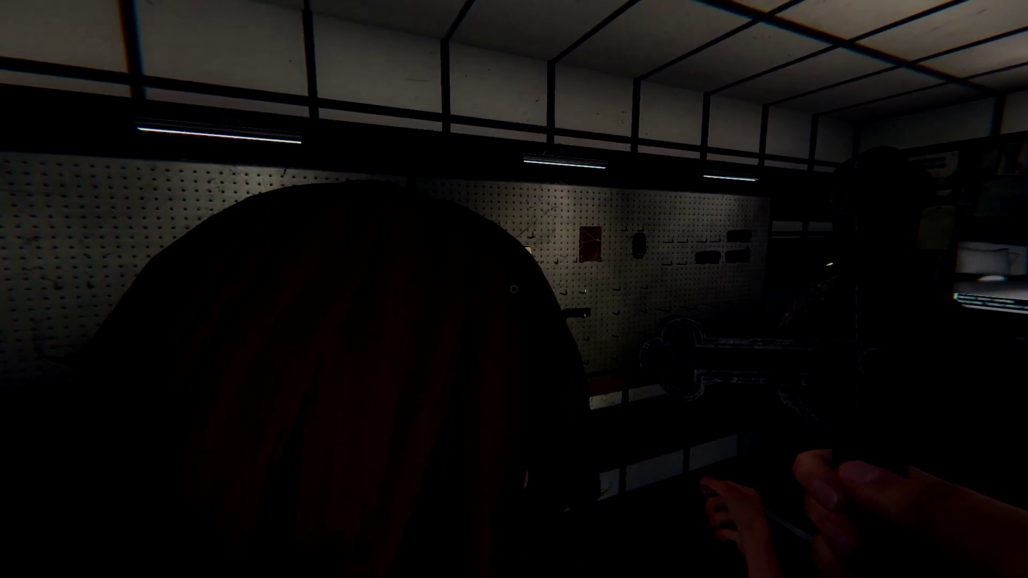
Step: Check the journal showing Ghost Orb and Freezing Temperatures, then return to the camera desk
{"action": "key", "text": "w"}
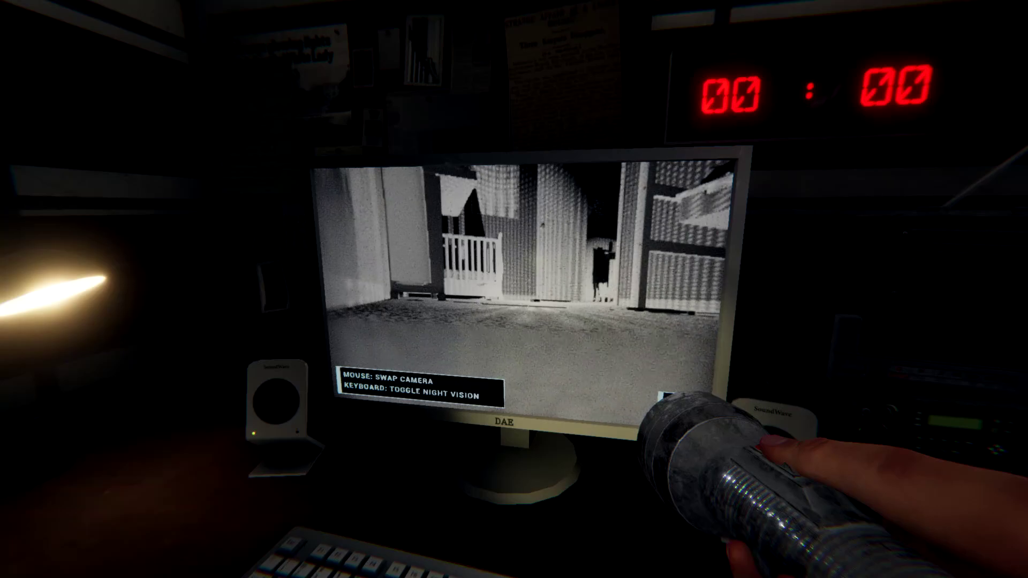
{"action": "key", "text": "j"}
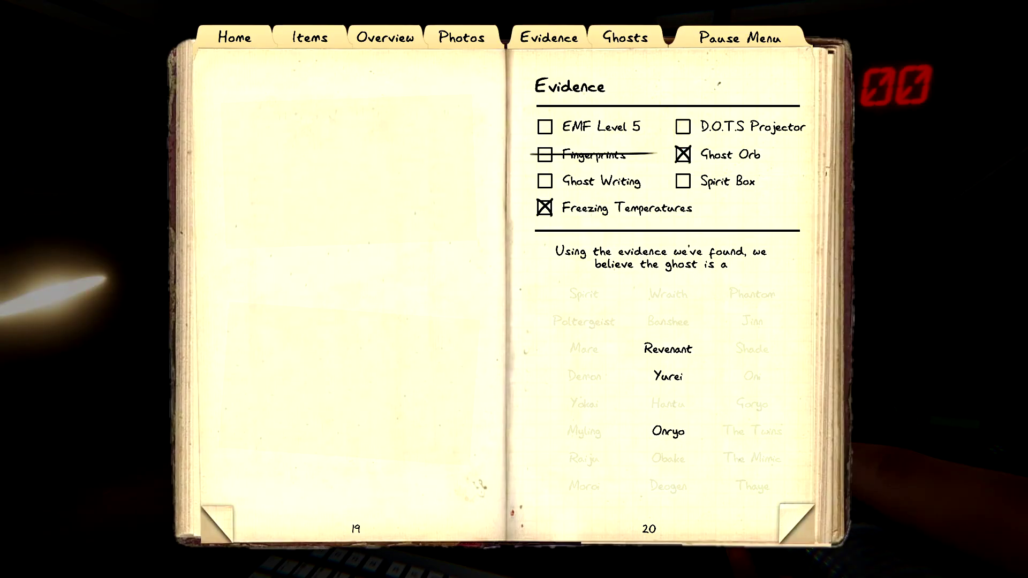
{"action": "key", "text": "j"}
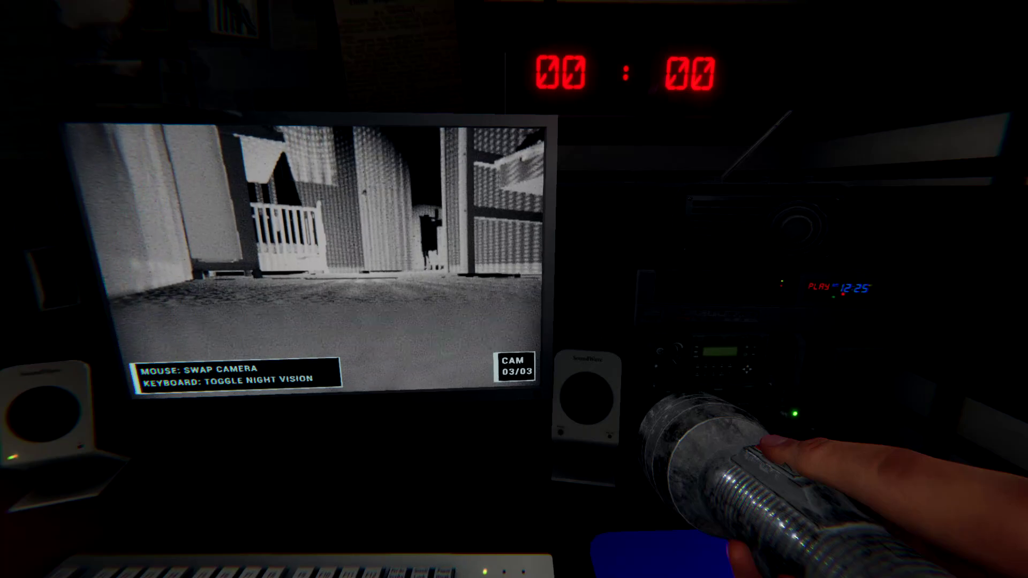
{"action": "key", "text": "e"}
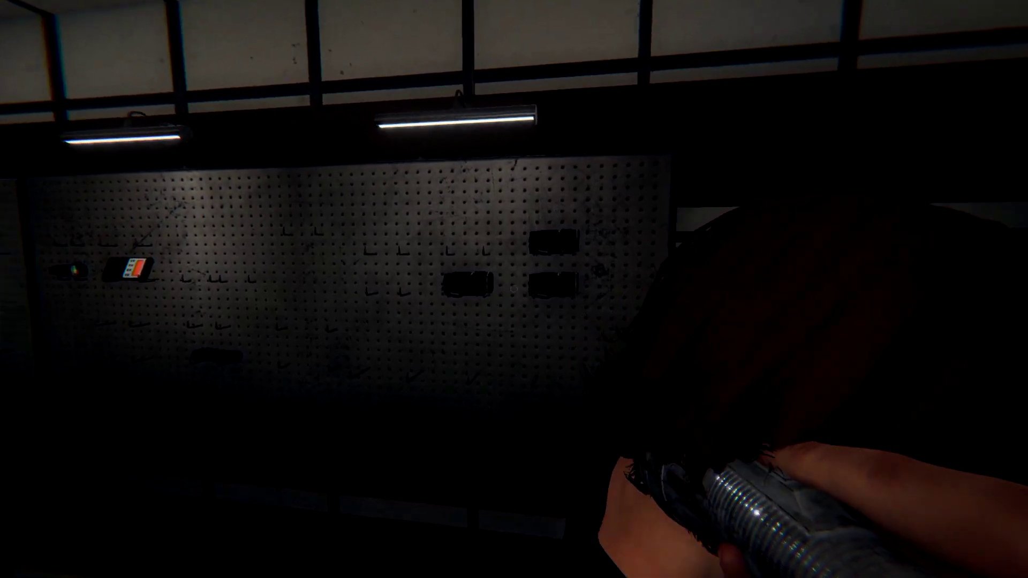
{"action": "key", "text": "e"}
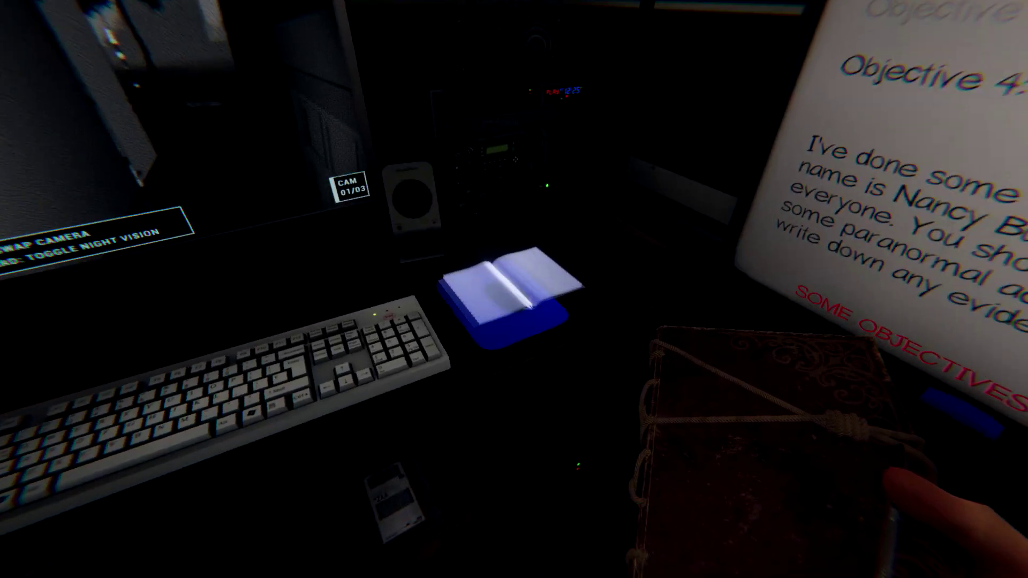
Step: Switch the security monitor to the next camera feed
{"action": "left_click", "coordinate": [514, 289]}
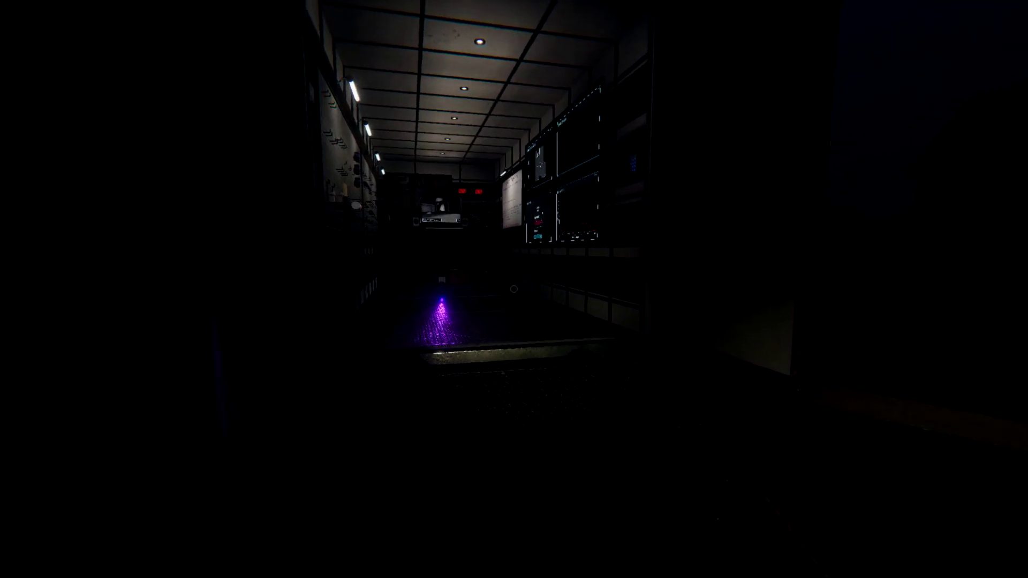
Step: Walk through the van to the Optional Objectives whiteboard naming ghost Nancy Buckley
{"action": "key", "text": "w"}
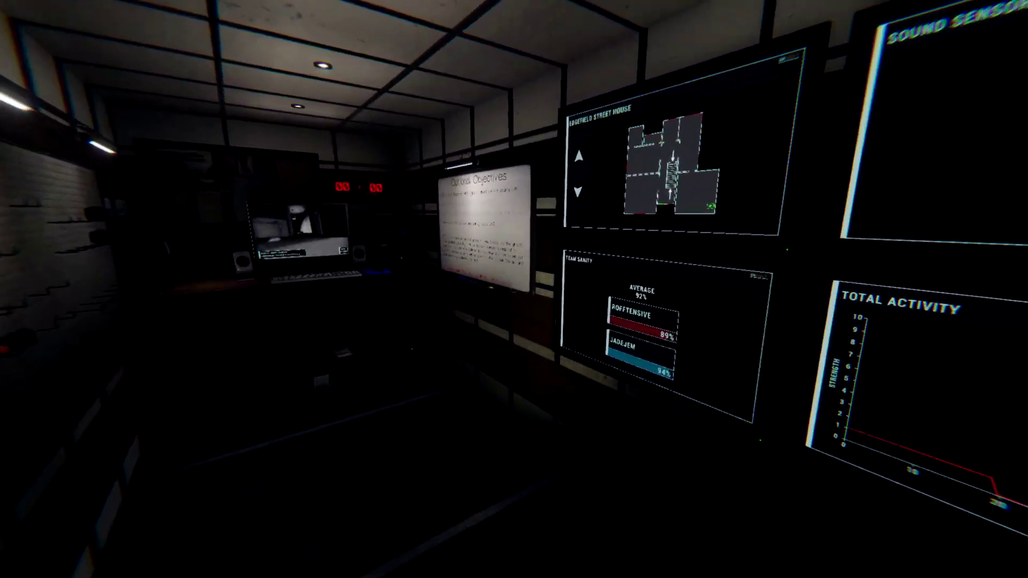
{"action": "key", "text": "w"}
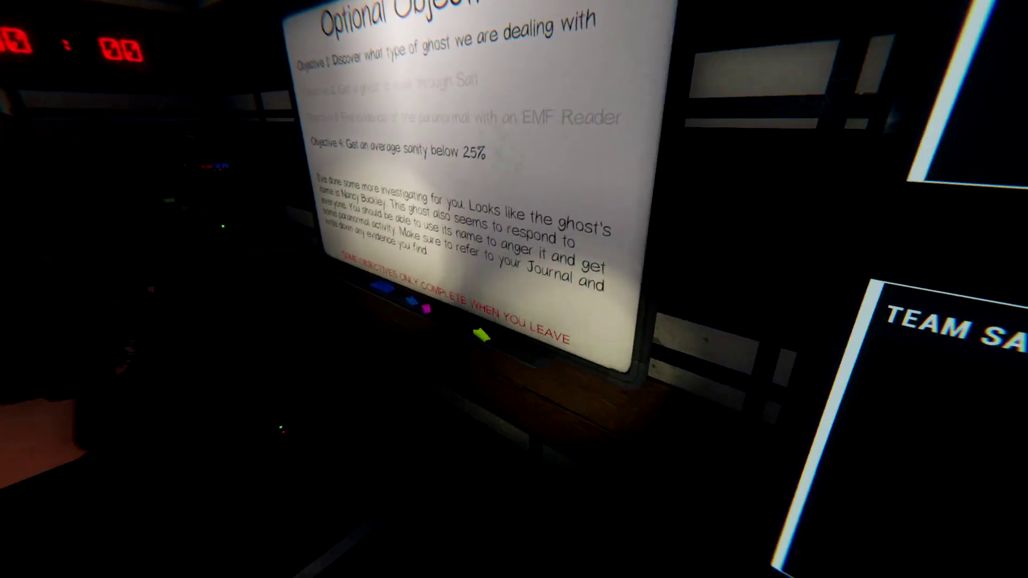
Step: Bring up the journal's Evidence page with Revenant circled as the final guess
{"action": "key", "text": "j"}
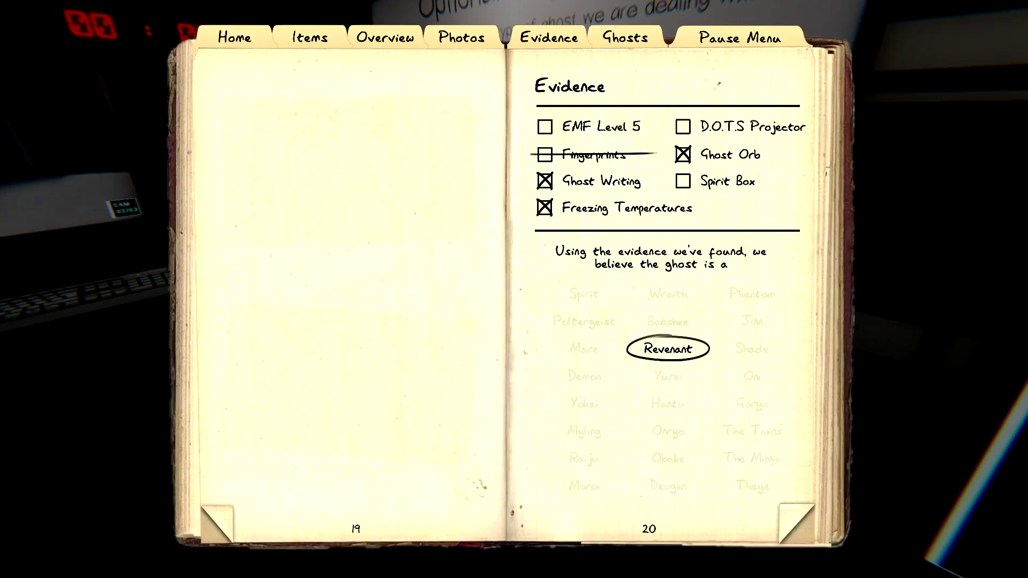